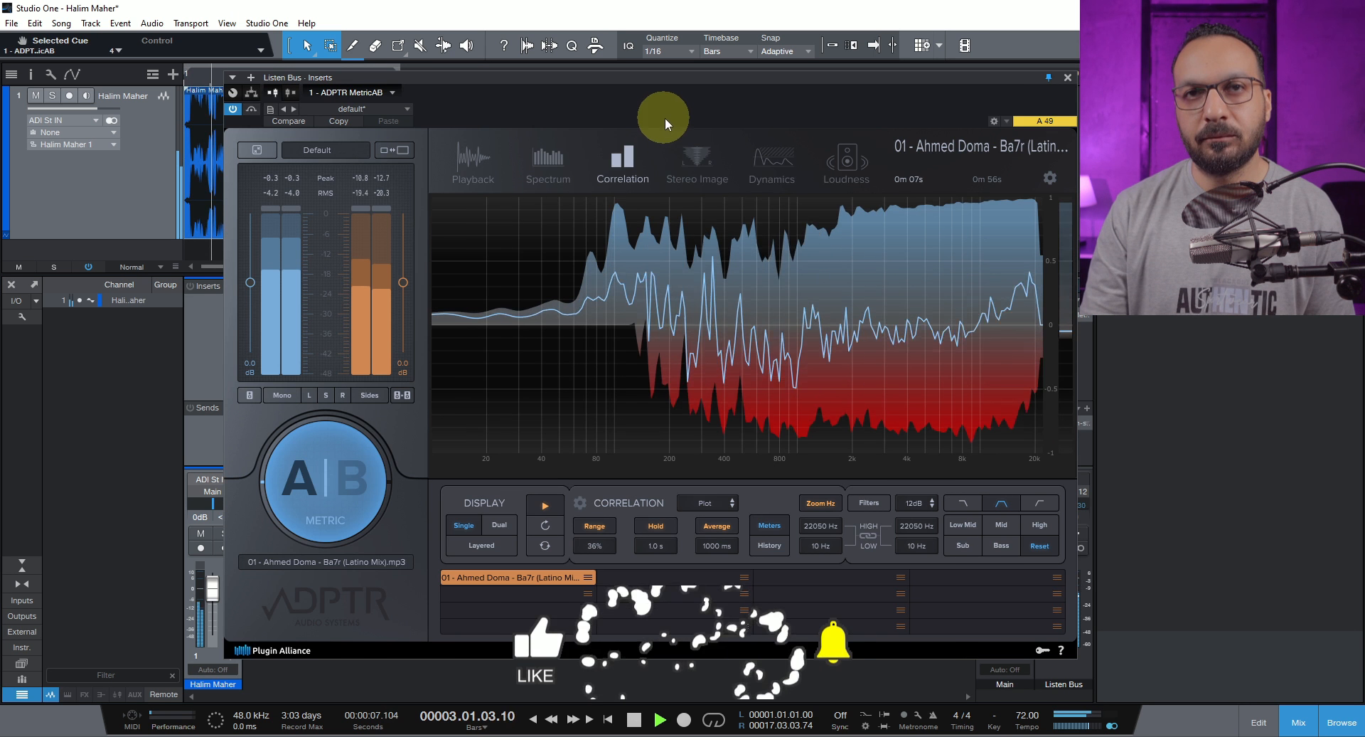
- Examine the mix in MetricAB's loudness, spectrum, correlation and playback views while the song plays
{"action": "left_click", "coordinate": [857, 162]}
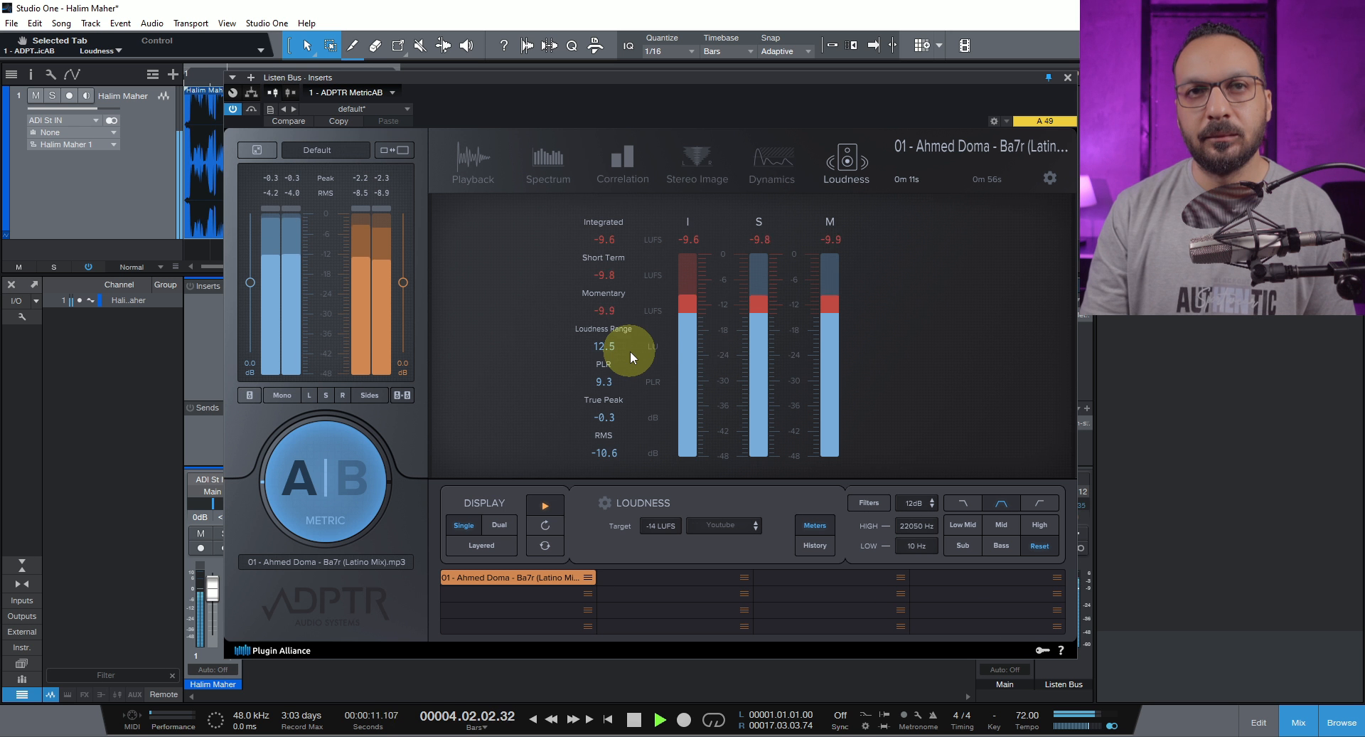
{"action": "left_click", "coordinate": [481, 169]}
{"action": "left_click", "coordinate": [556, 159]}
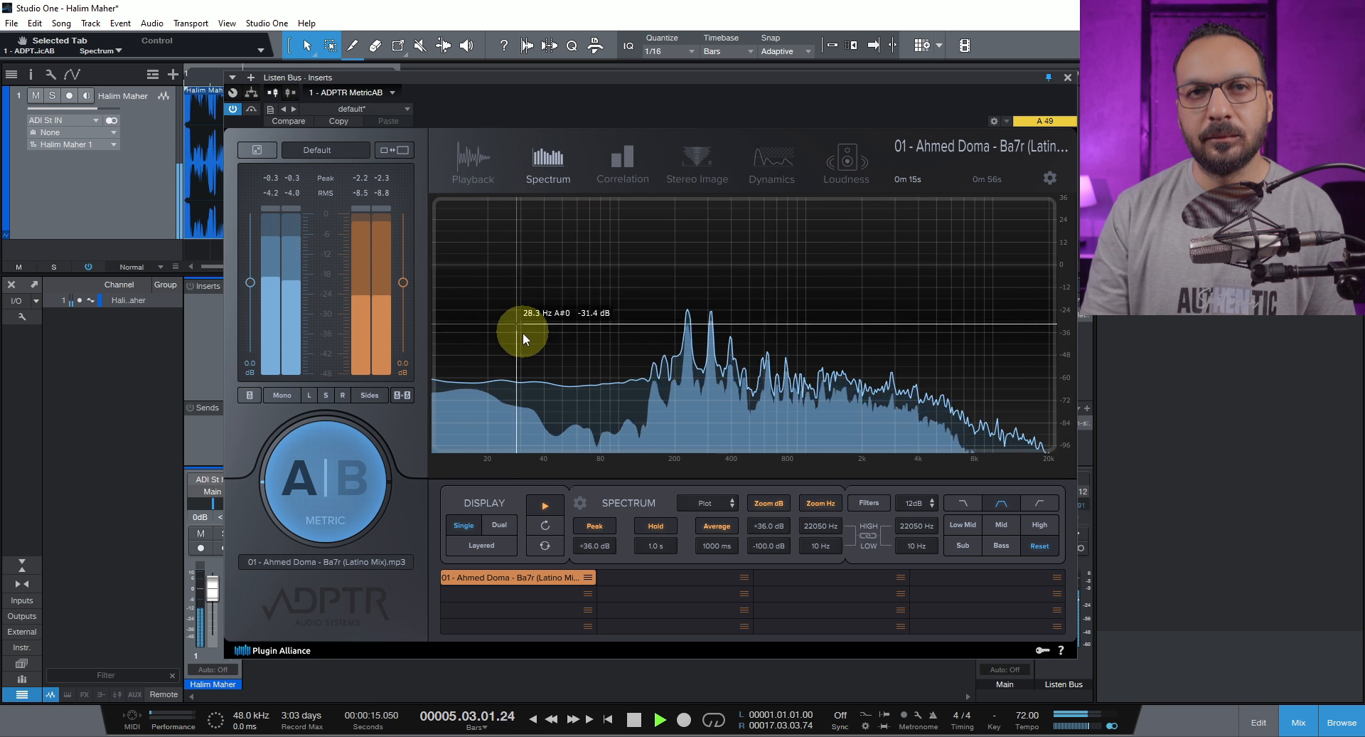
{"action": "left_click", "coordinate": [492, 168]}
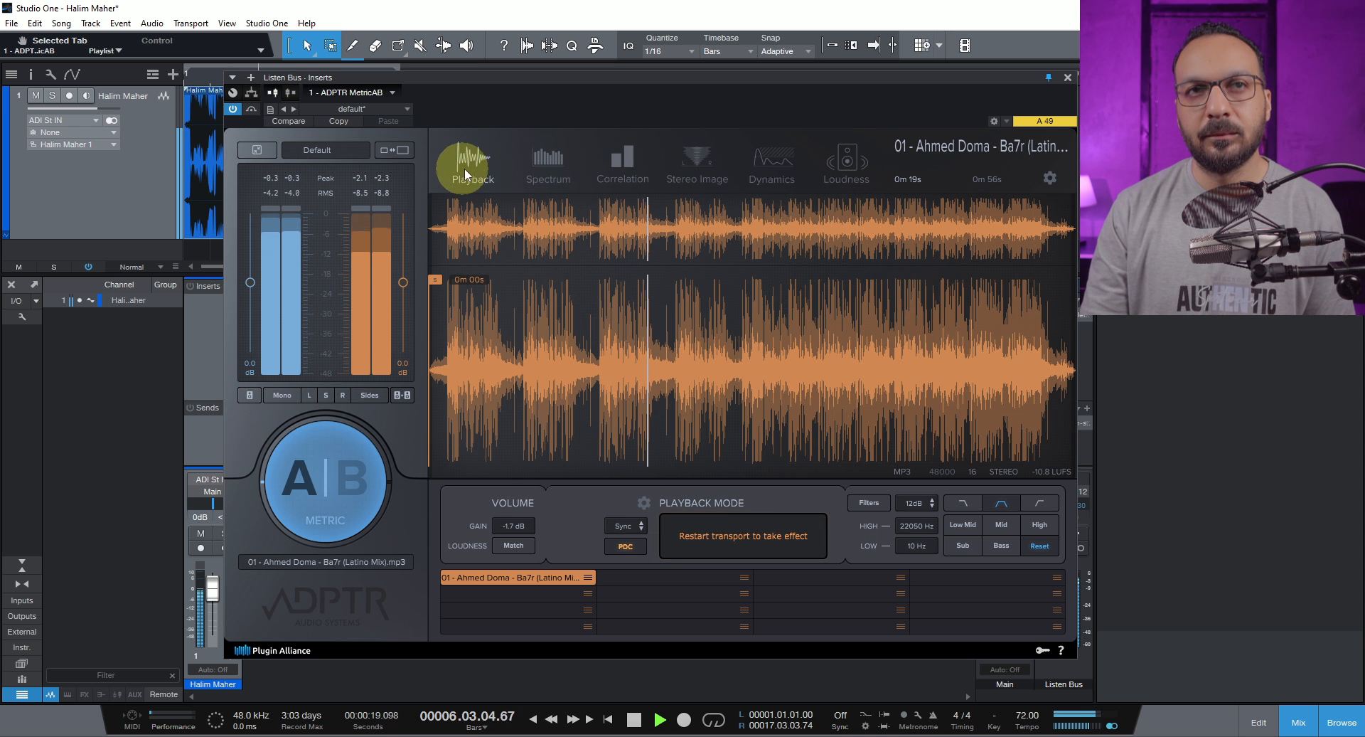
{"action": "left_click", "coordinate": [545, 156]}
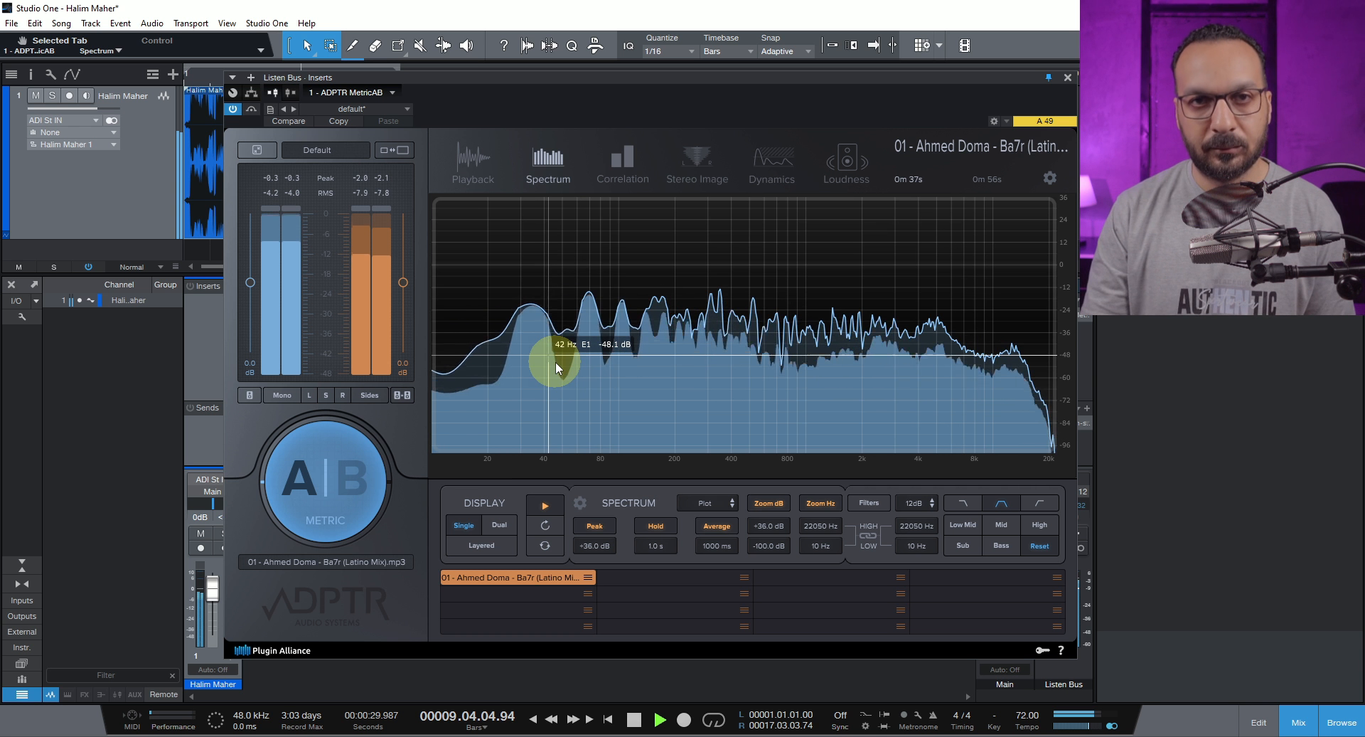
{"action": "left_click_drag", "start_coordinate": [683, 77], "coordinate": [645, 79]}
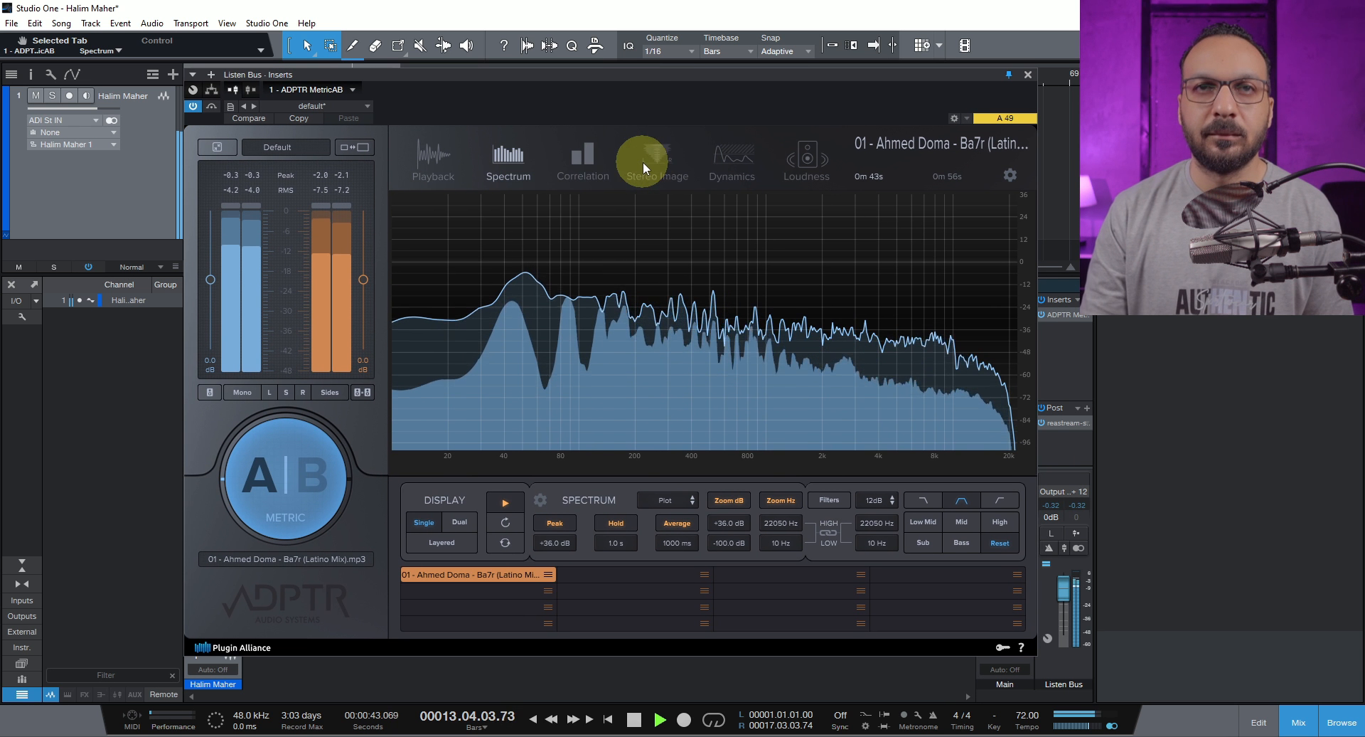
{"action": "left_click", "coordinate": [581, 161]}
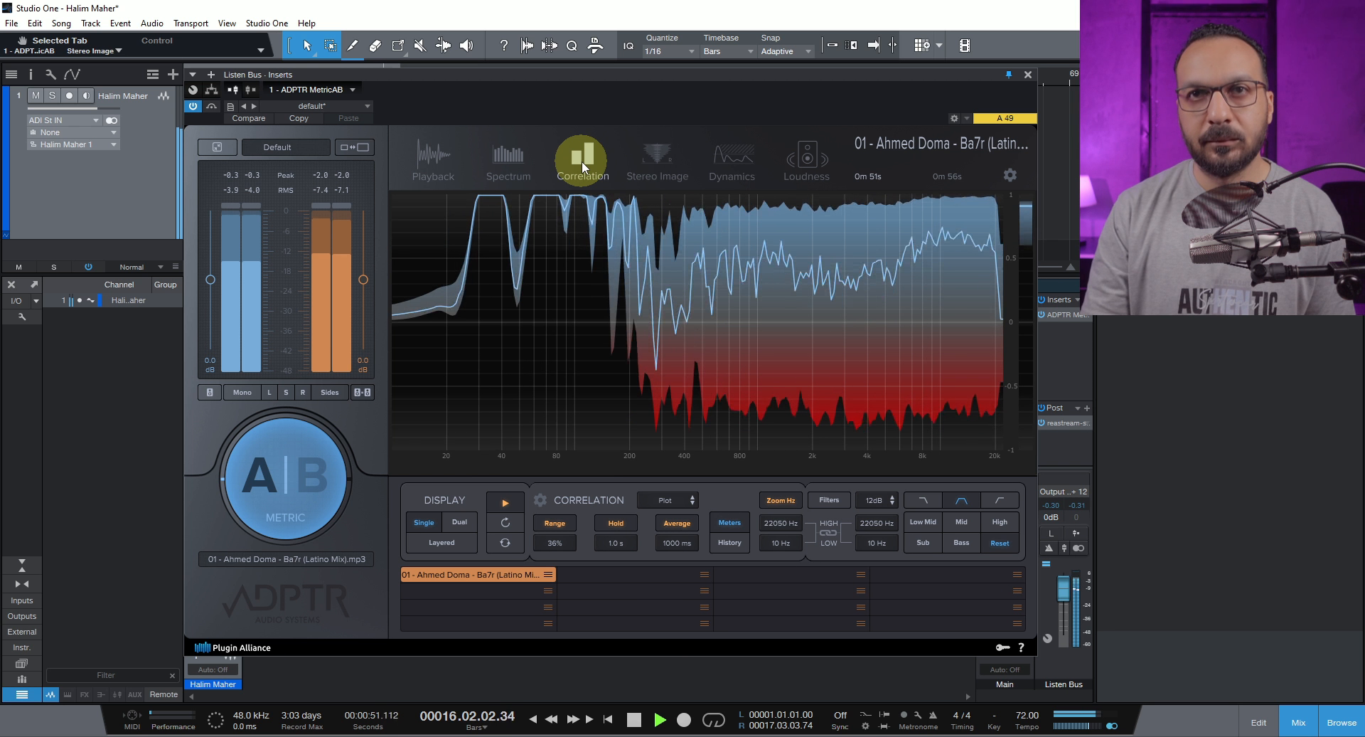
{"action": "left_click", "coordinate": [807, 162]}
{"action": "left_click", "coordinate": [451, 160]}
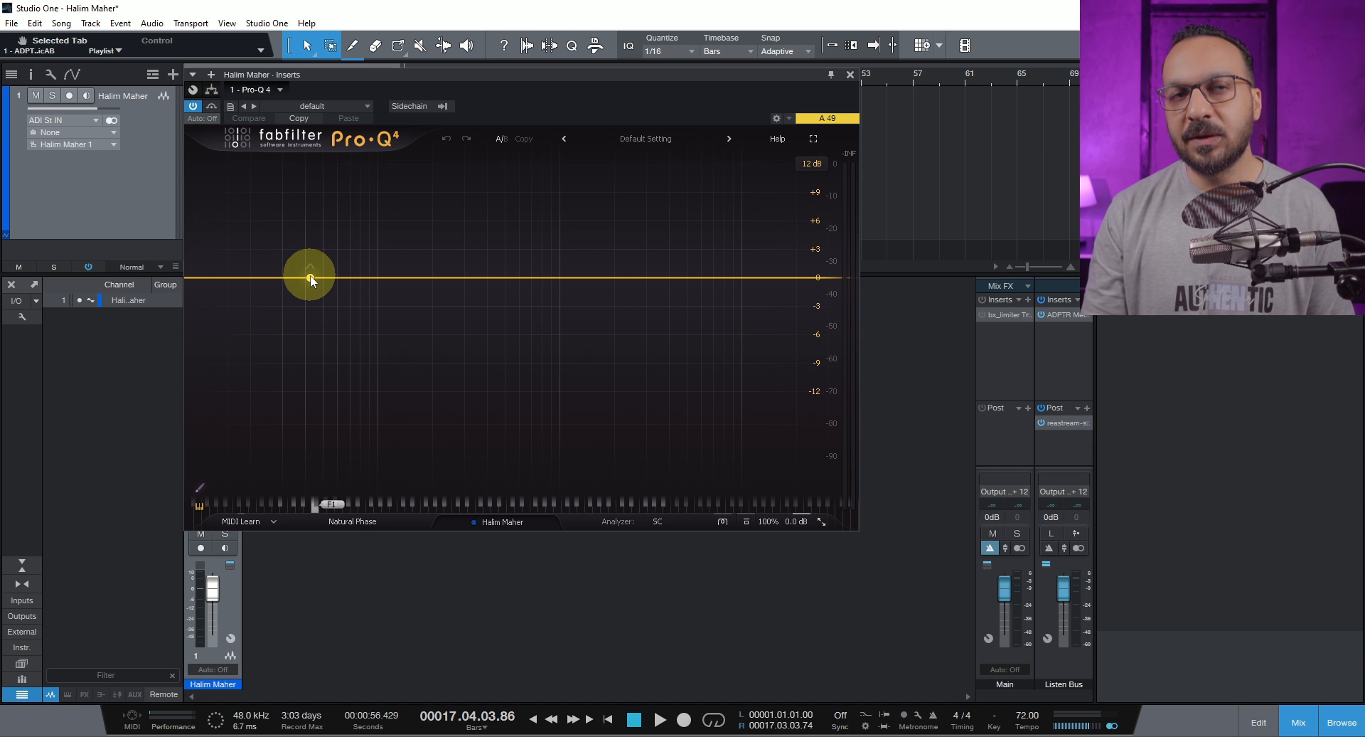
- During playback, add a Mid-only bell band in Pro-Q 4 at about 59 Hz with about +3.3 dB gain and Q 1.438
{"action": "key", "text": "space"}
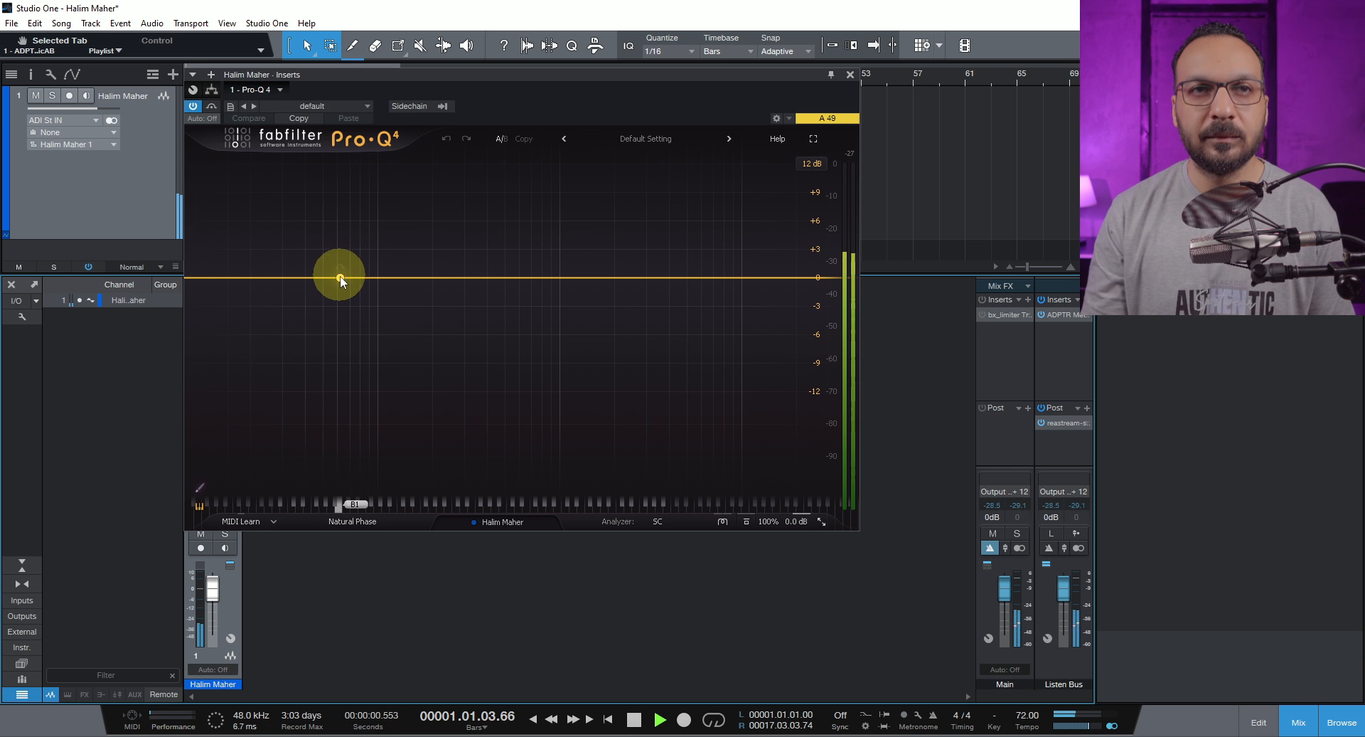
{"action": "left_click_drag", "start_coordinate": [334, 281], "coordinate": [335, 249]}
{"action": "scroll", "coordinate": [336, 249], "scroll_direction": "up", "scroll_amount": 3}
{"action": "right_click", "coordinate": [335, 249]}
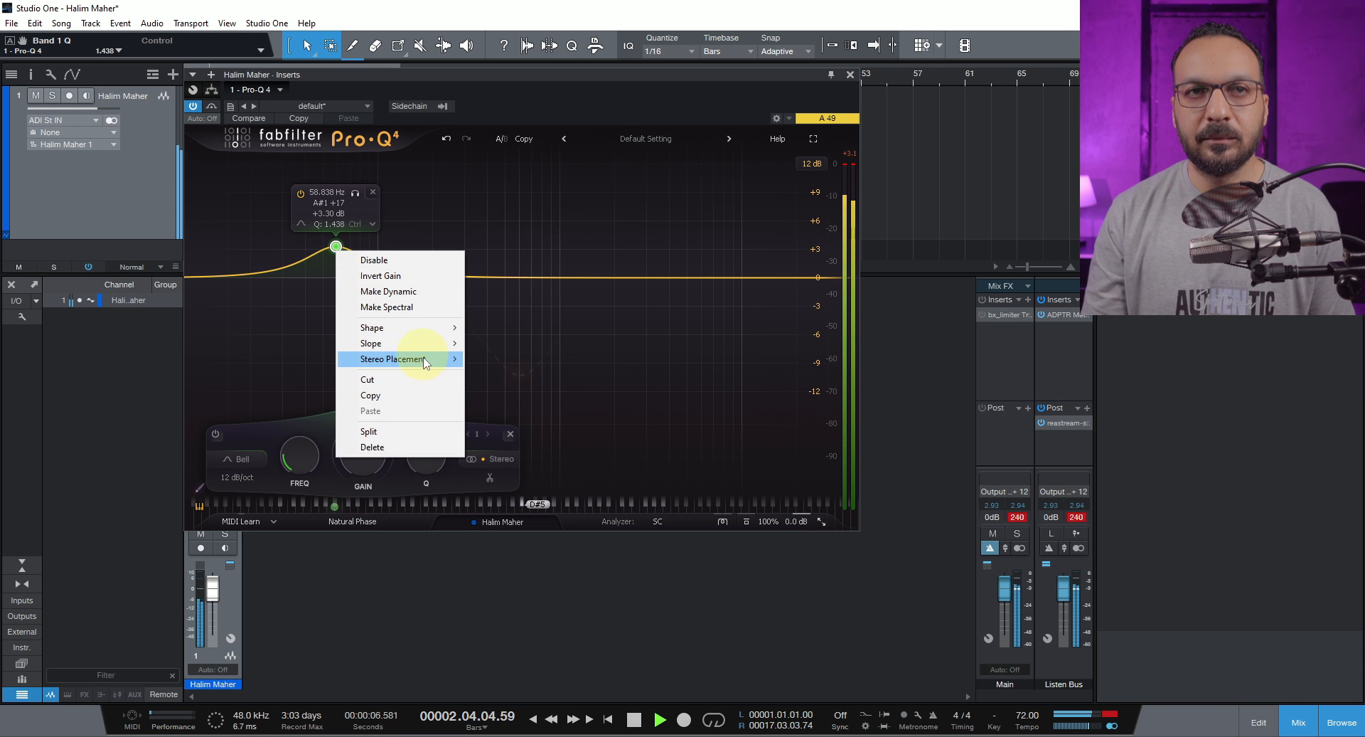
{"action": "mouse_move", "coordinate": [455, 364]}
{"action": "left_click", "coordinate": [493, 406]}
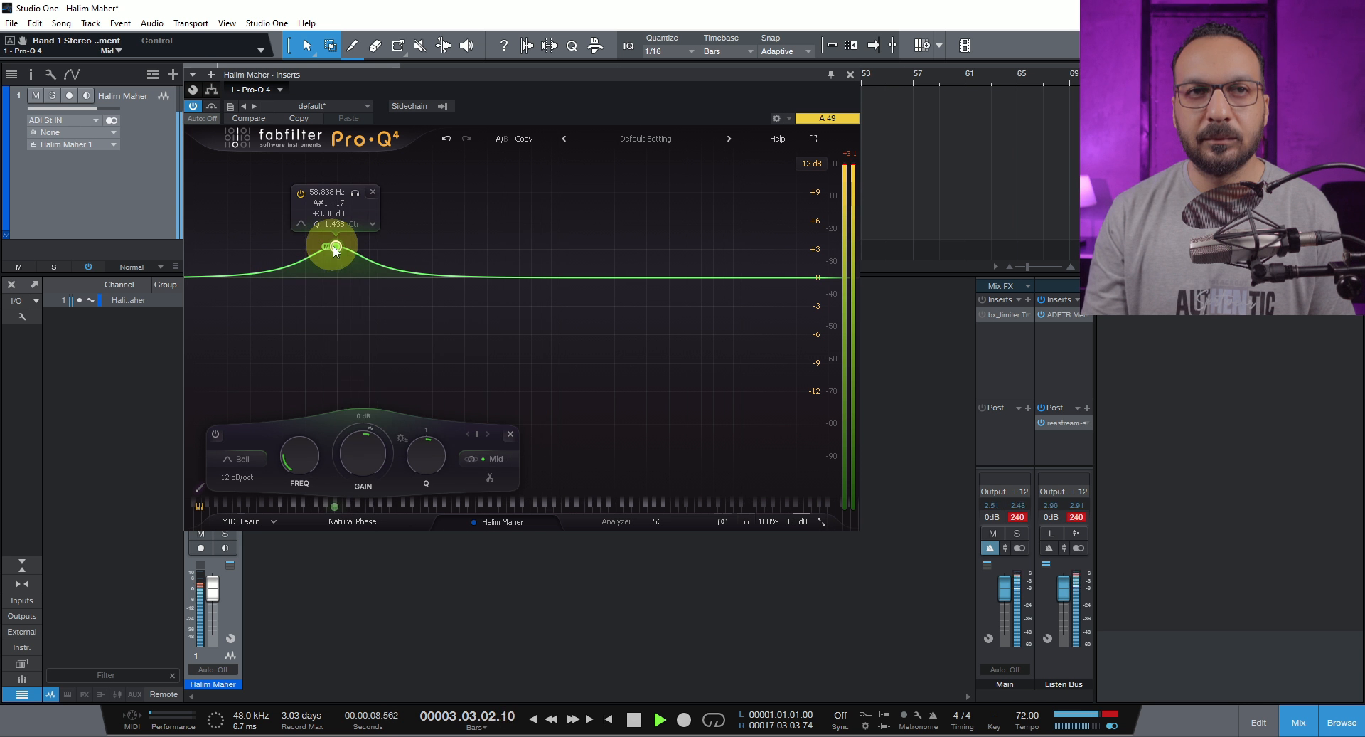
- Turn the bell band into a cut of about -3.98 dB and narrow its Q to about 2.25
{"action": "left_click_drag", "start_coordinate": [363, 442], "coordinate": [357, 507]}
{"action": "left_click_drag", "start_coordinate": [360, 457], "coordinate": [357, 473]}
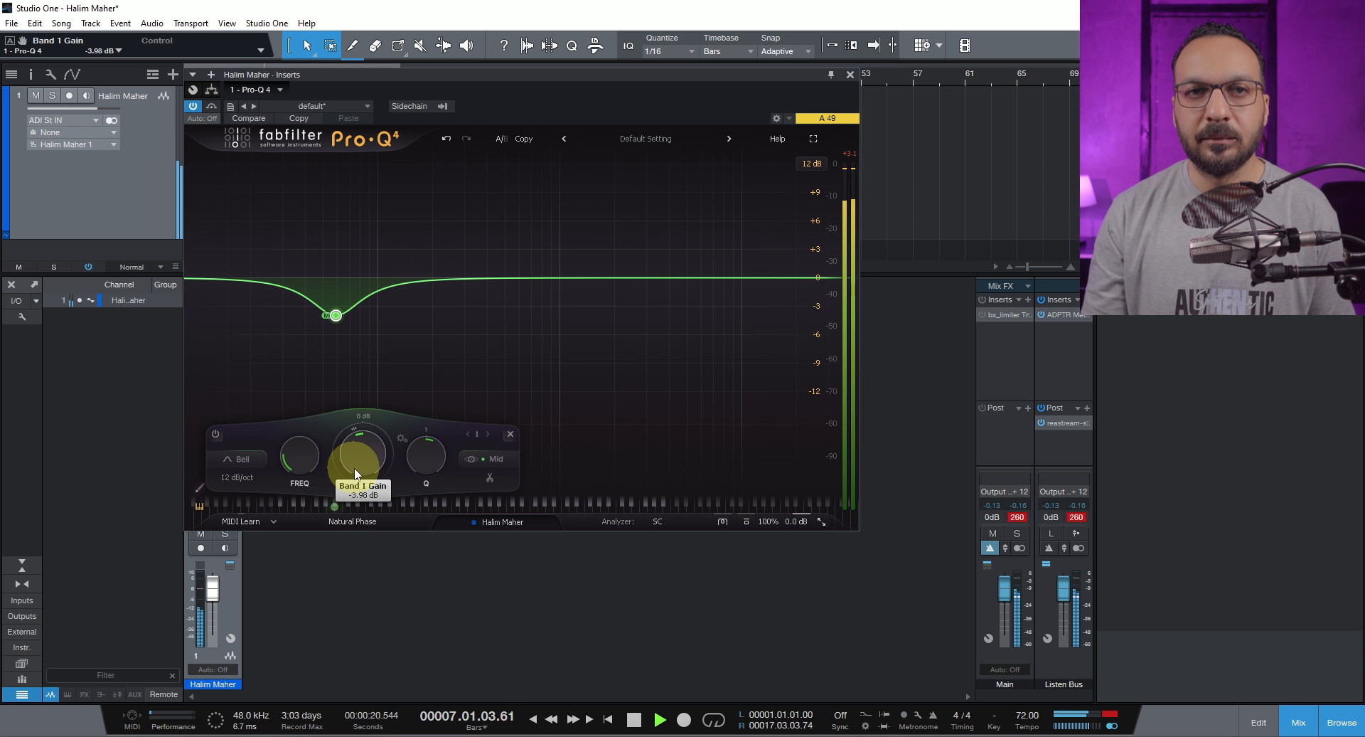
{"action": "left_click_drag", "start_coordinate": [415, 461], "coordinate": [420, 450]}
- Reset the clip indicators and enable the bx_limiter True Peak on the Main channel
{"action": "left_click", "coordinate": [848, 155]}
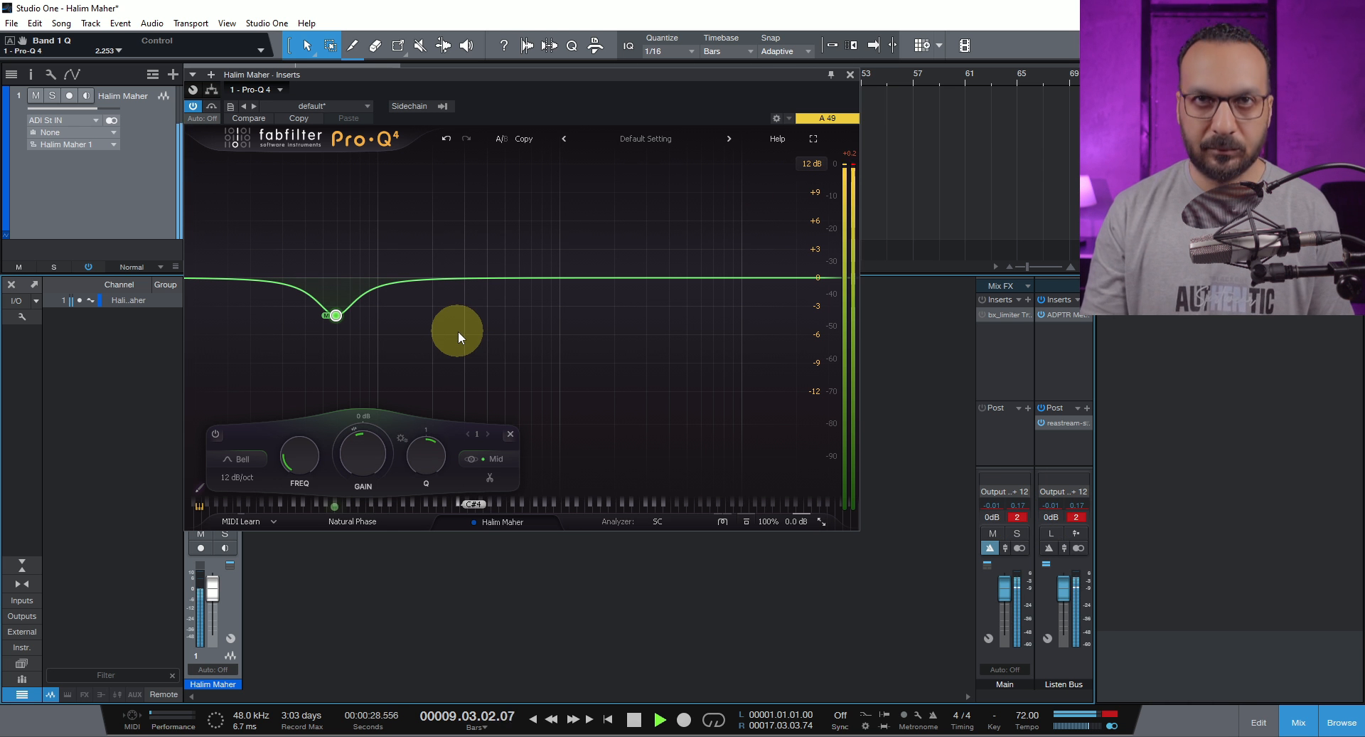
{"action": "left_click", "coordinate": [1038, 508]}
{"action": "left_click", "coordinate": [983, 316]}
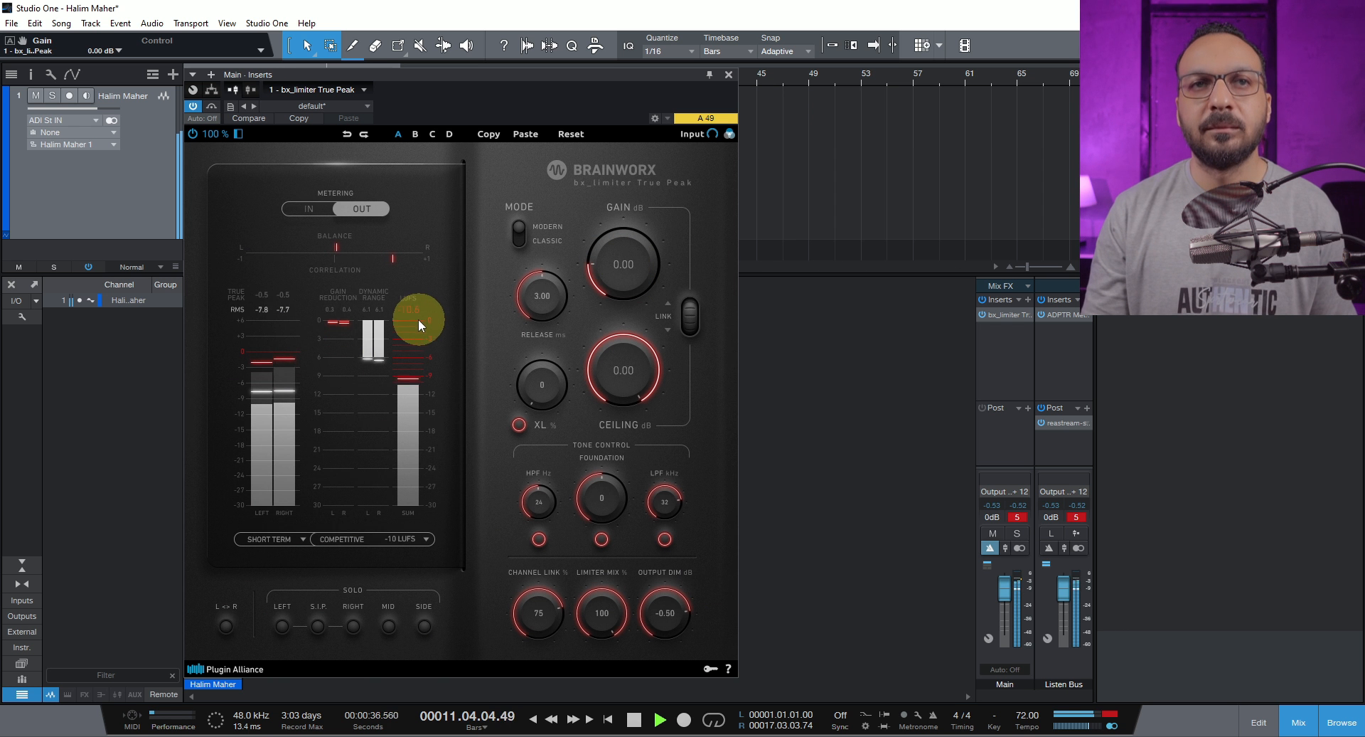
{"action": "left_click", "coordinate": [1017, 517]}
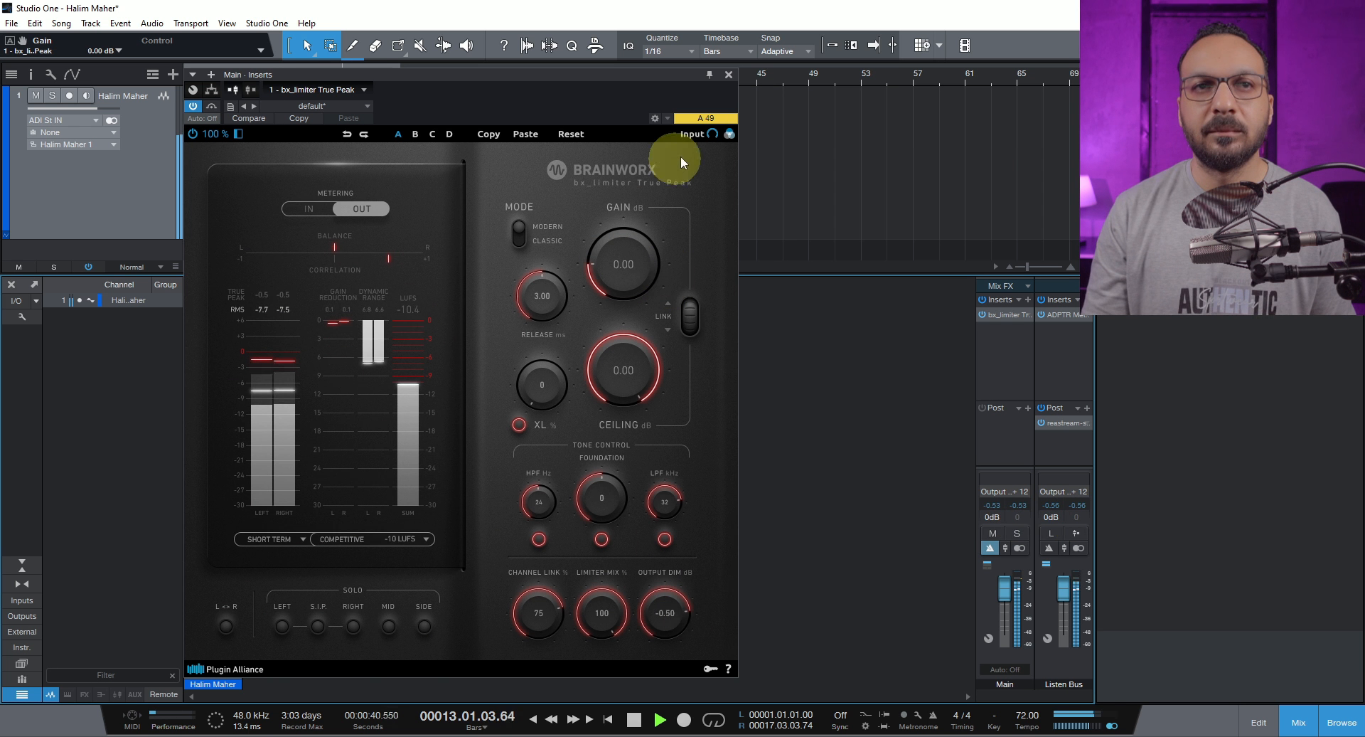
{"action": "left_click", "coordinate": [728, 76]}
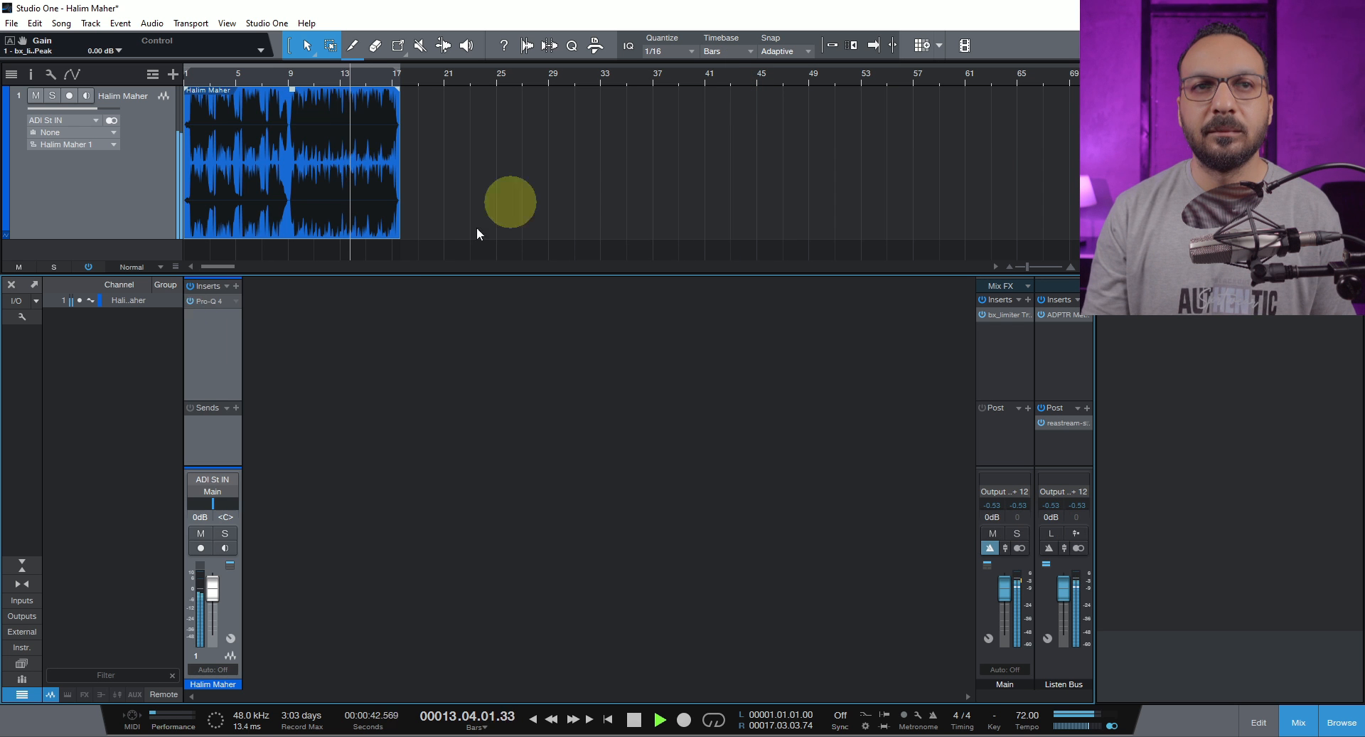
- Add a second Mid band in the track's Pro-Q 4, shape it as a Low Shelf and place it at about 49 Hz with a slight cut
{"action": "left_click", "coordinate": [222, 303]}
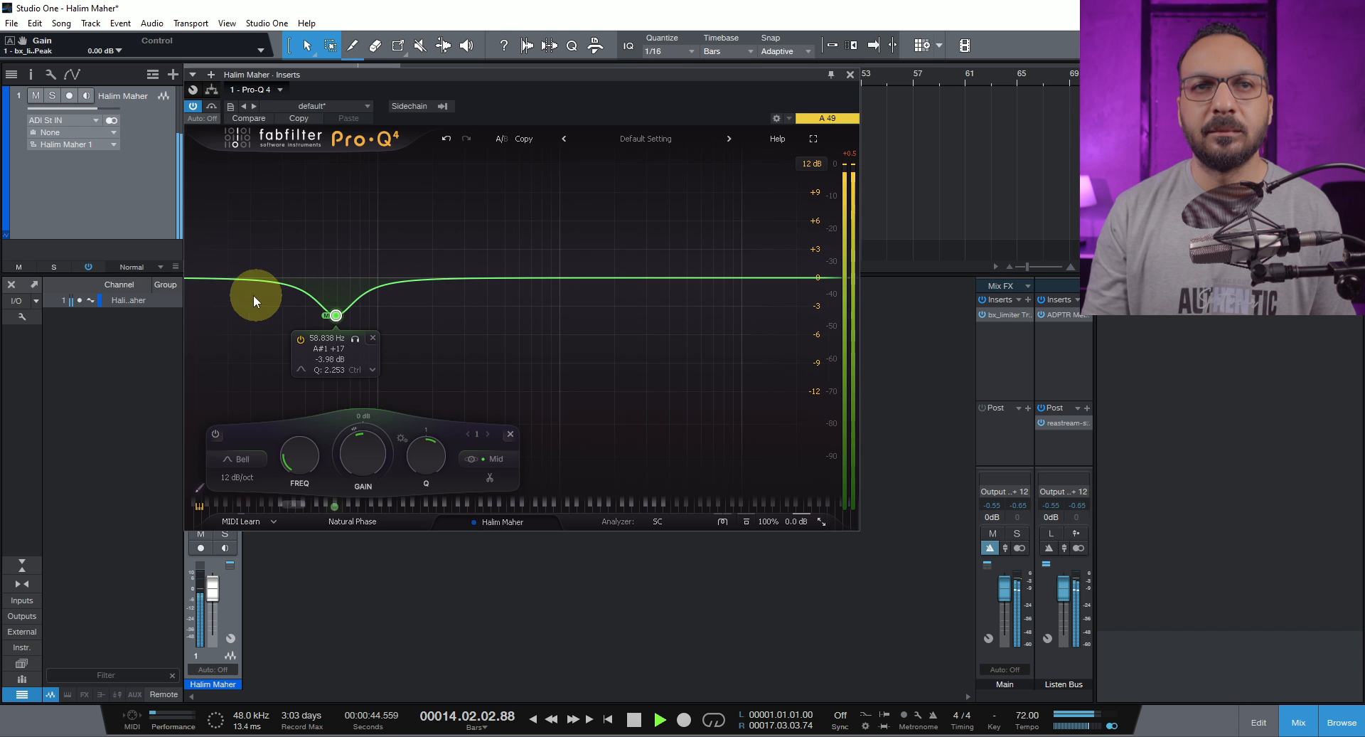
{"action": "left_click_drag", "start_coordinate": [189, 279], "coordinate": [253, 284]}
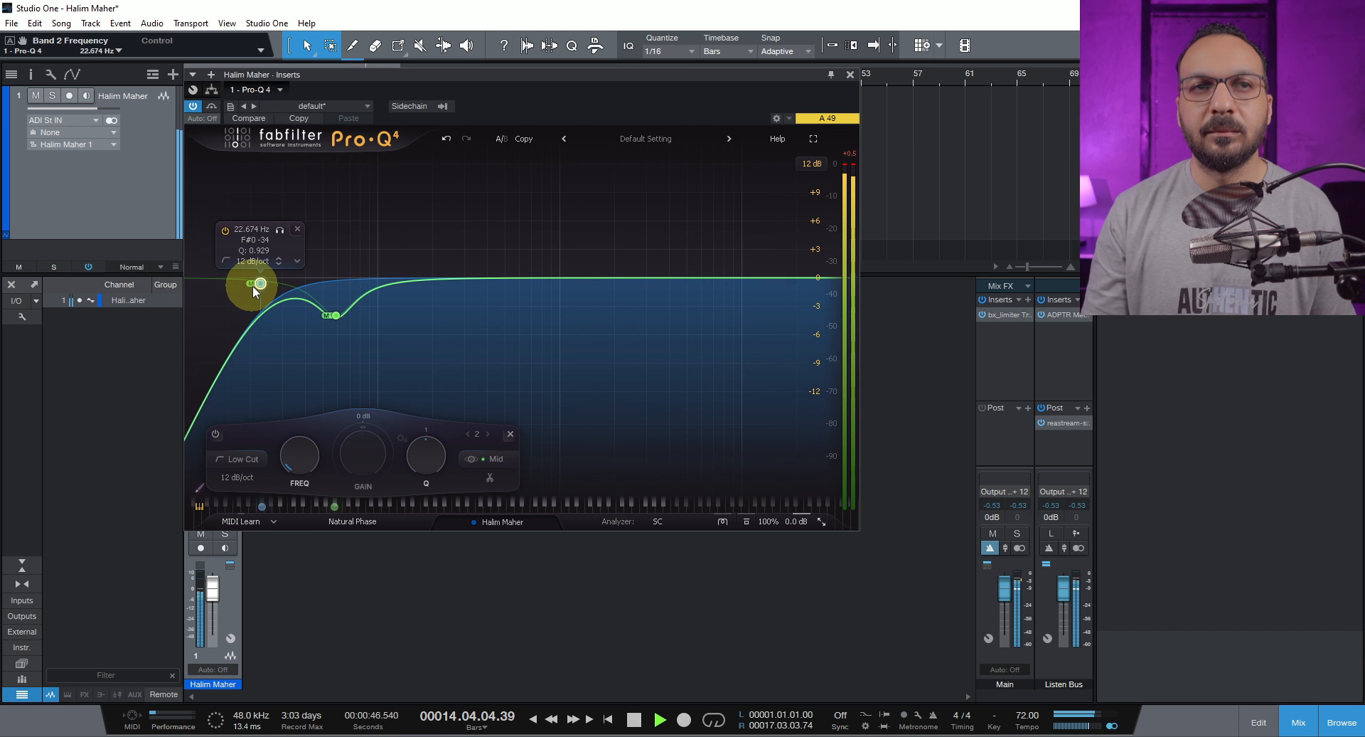
{"action": "right_click", "coordinate": [260, 283]}
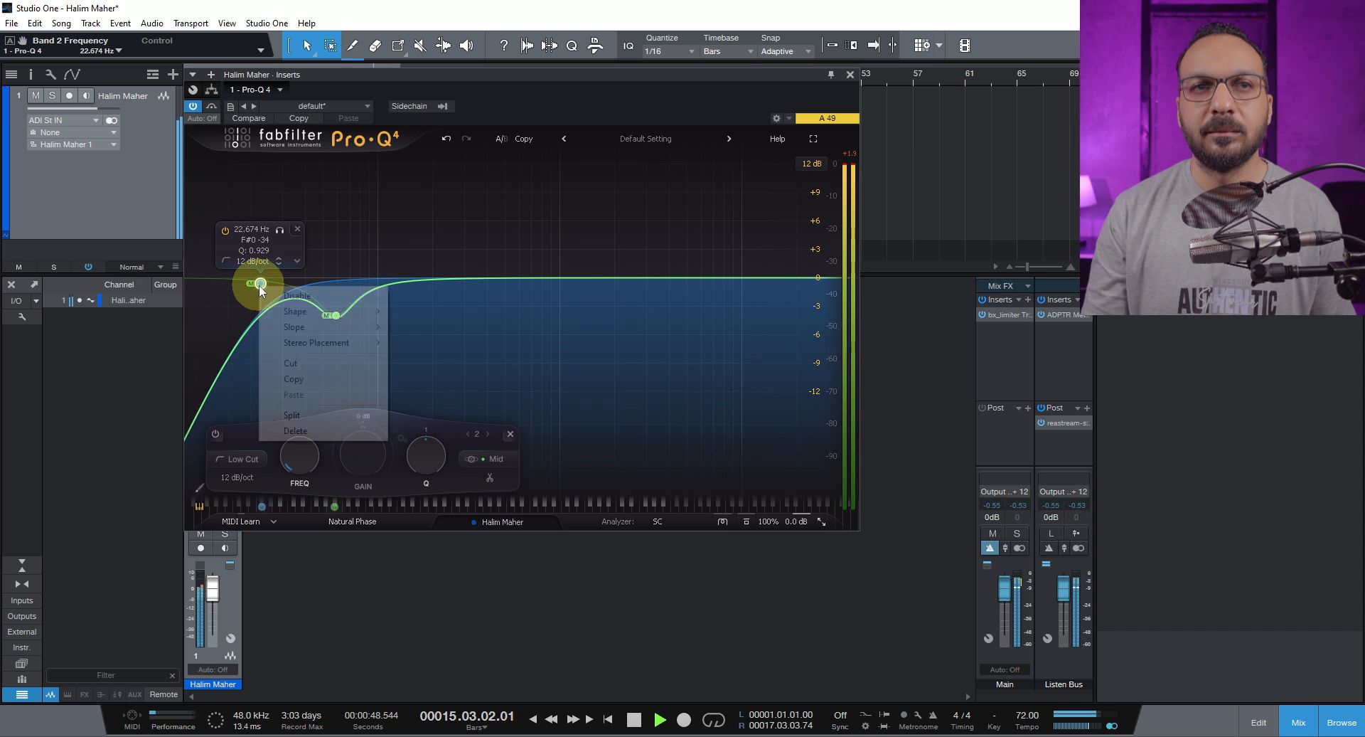
{"action": "mouse_move", "coordinate": [354, 334]}
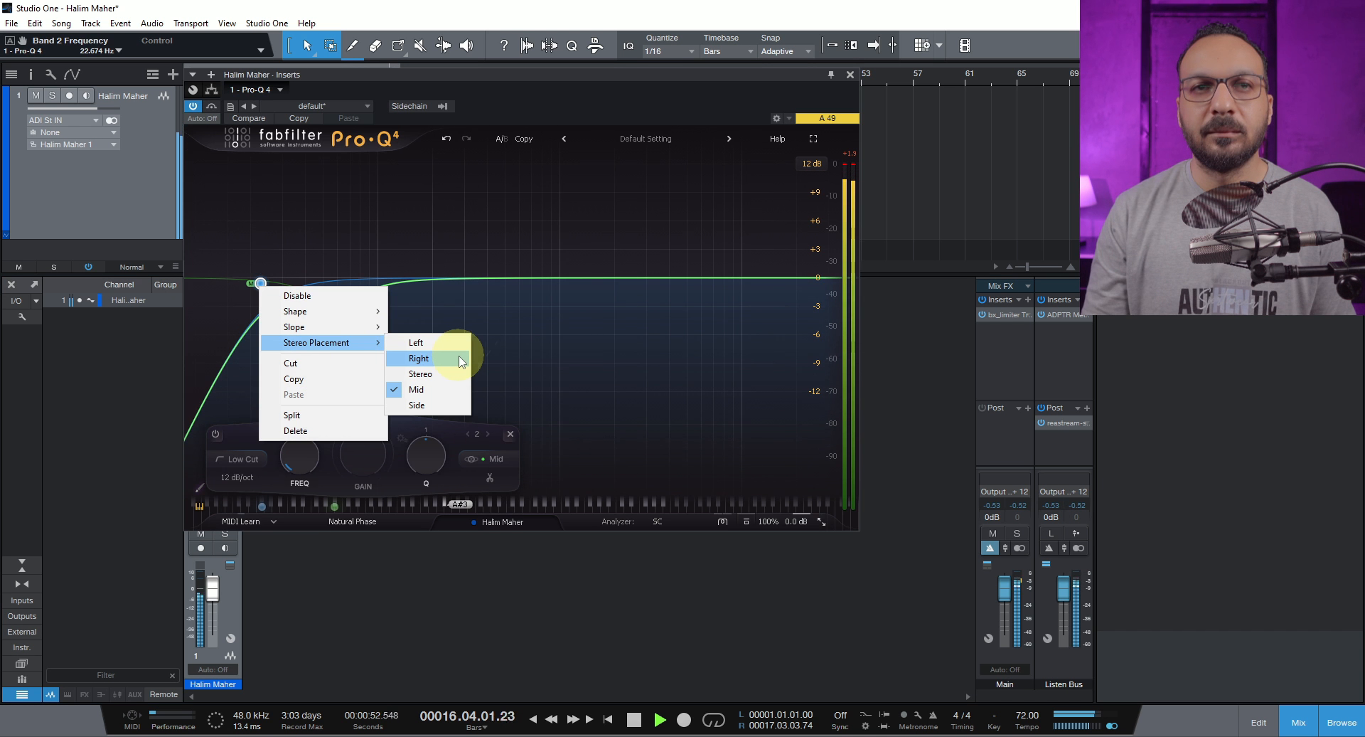
{"action": "mouse_move", "coordinate": [366, 311]}
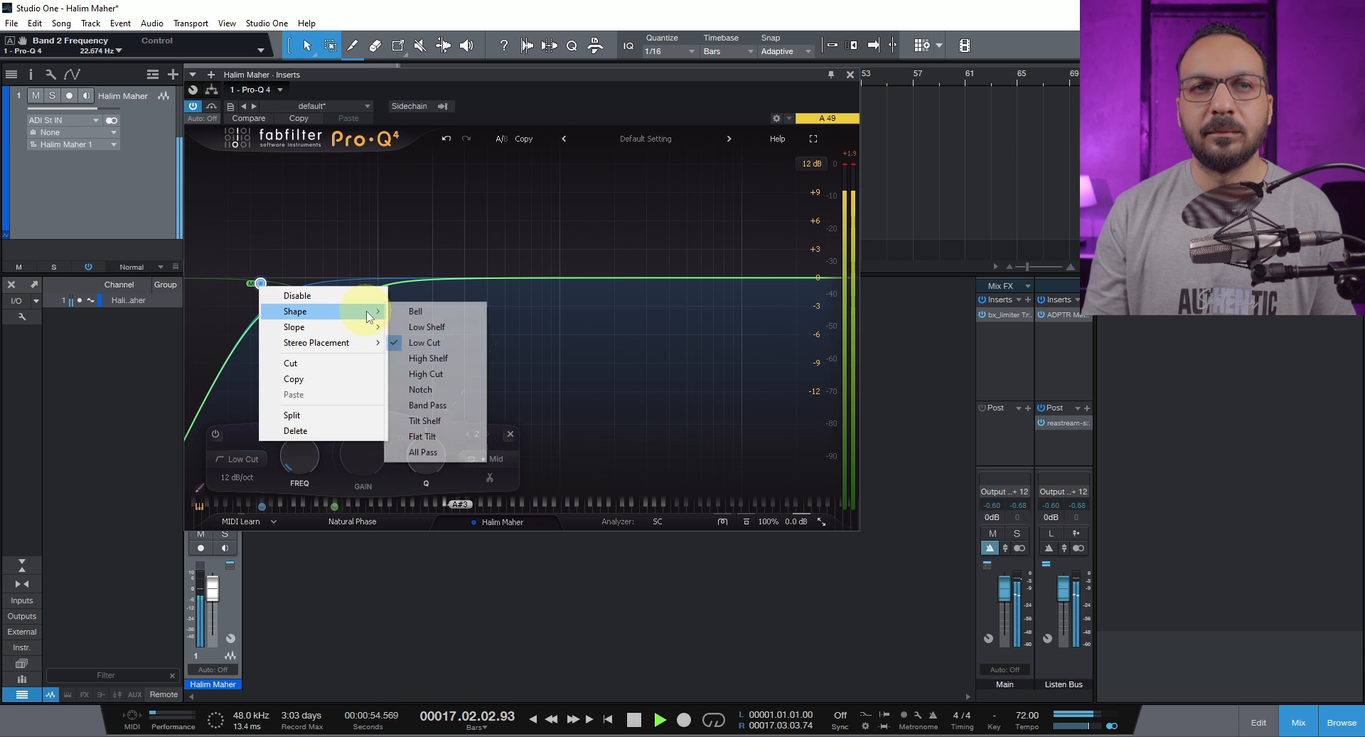
{"action": "left_click", "coordinate": [426, 326]}
{"action": "left_click_drag", "start_coordinate": [261, 284], "coordinate": [322, 295]}
- Replay from the start, narrow the bell's Q to about 2.92, and move the low shelf to about 65 Hz at -1.05 dB
{"action": "left_click", "coordinate": [533, 719]}
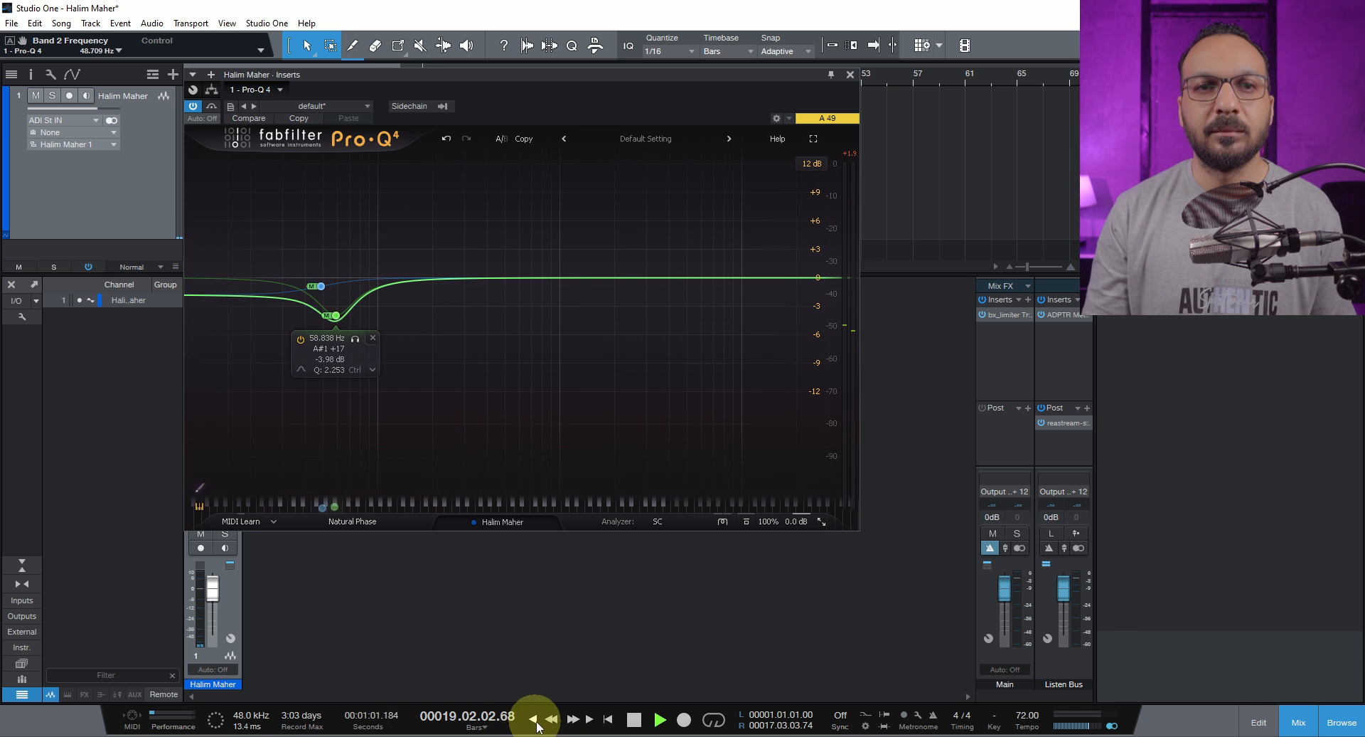
{"action": "scroll", "coordinate": [336, 318], "scroll_direction": "up", "scroll_amount": 3}
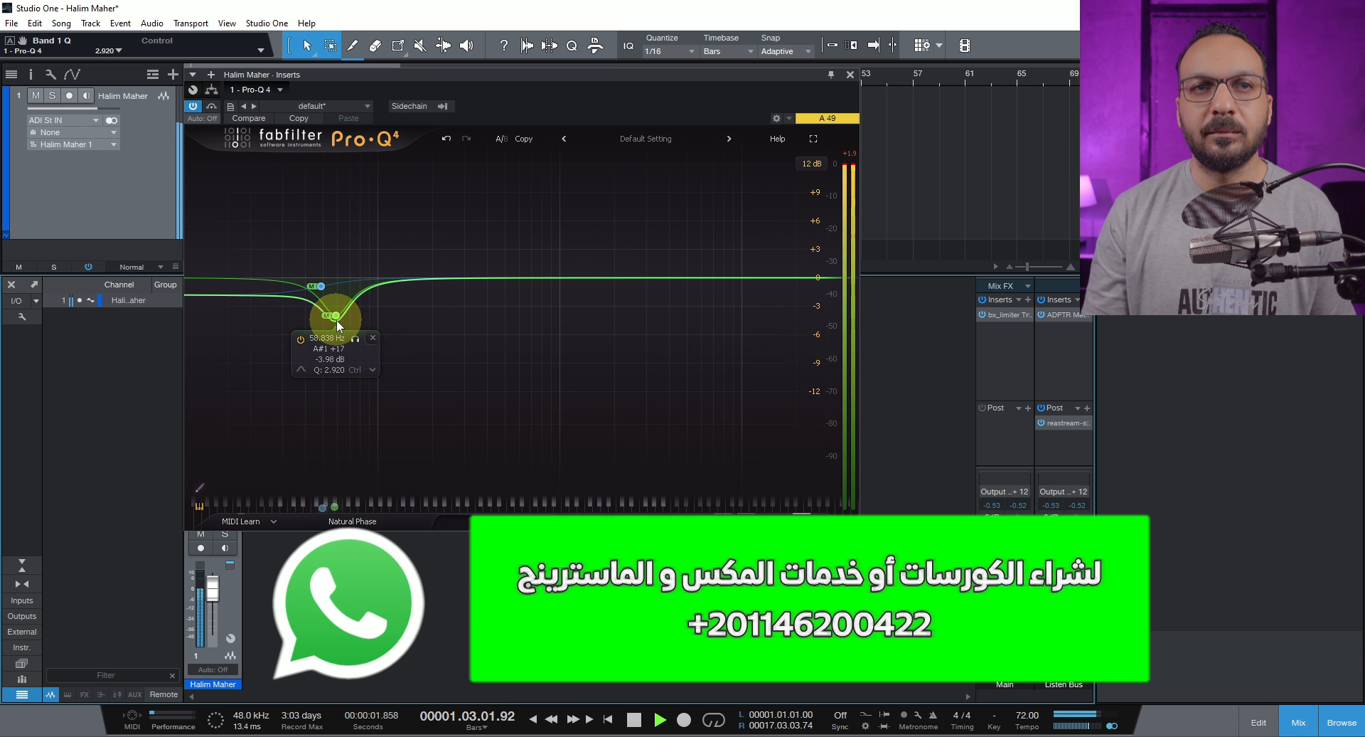
{"action": "left_click_drag", "start_coordinate": [320, 288], "coordinate": [322, 280]}
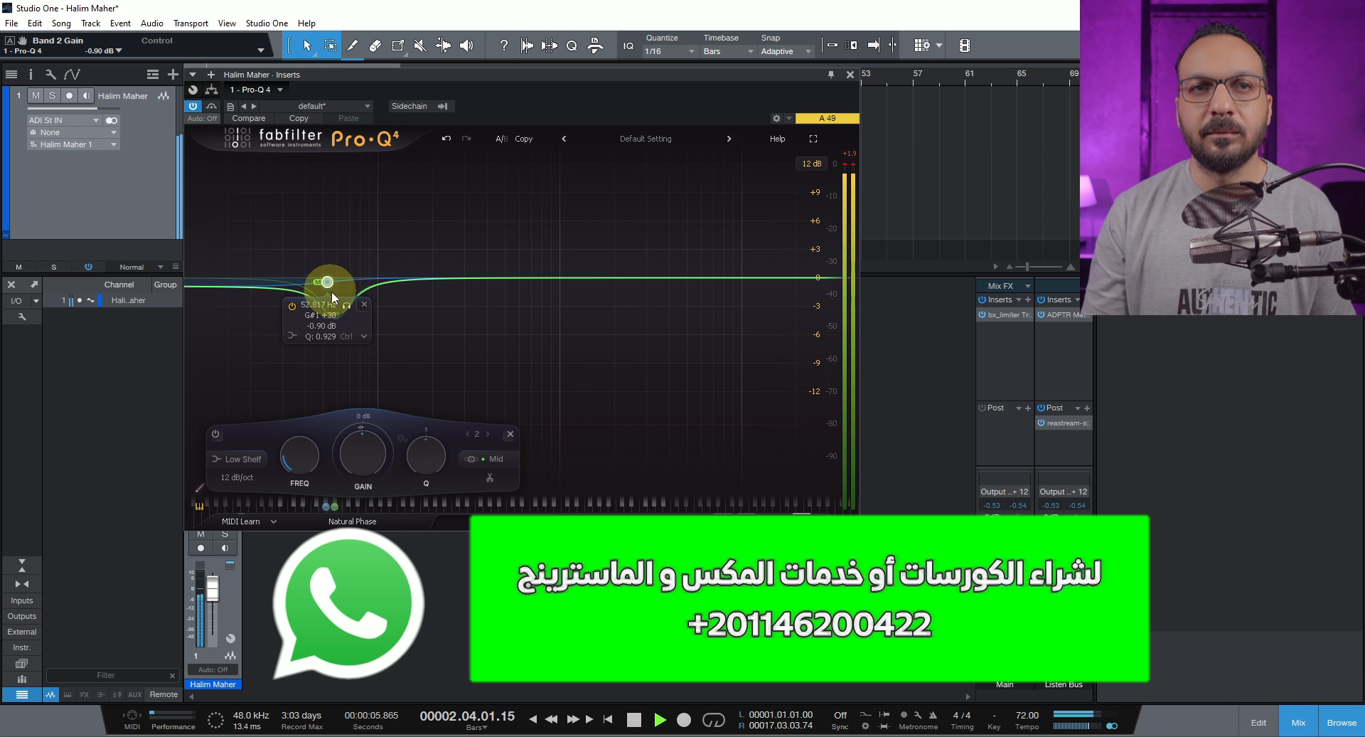
{"action": "double_click", "coordinate": [467, 385]}
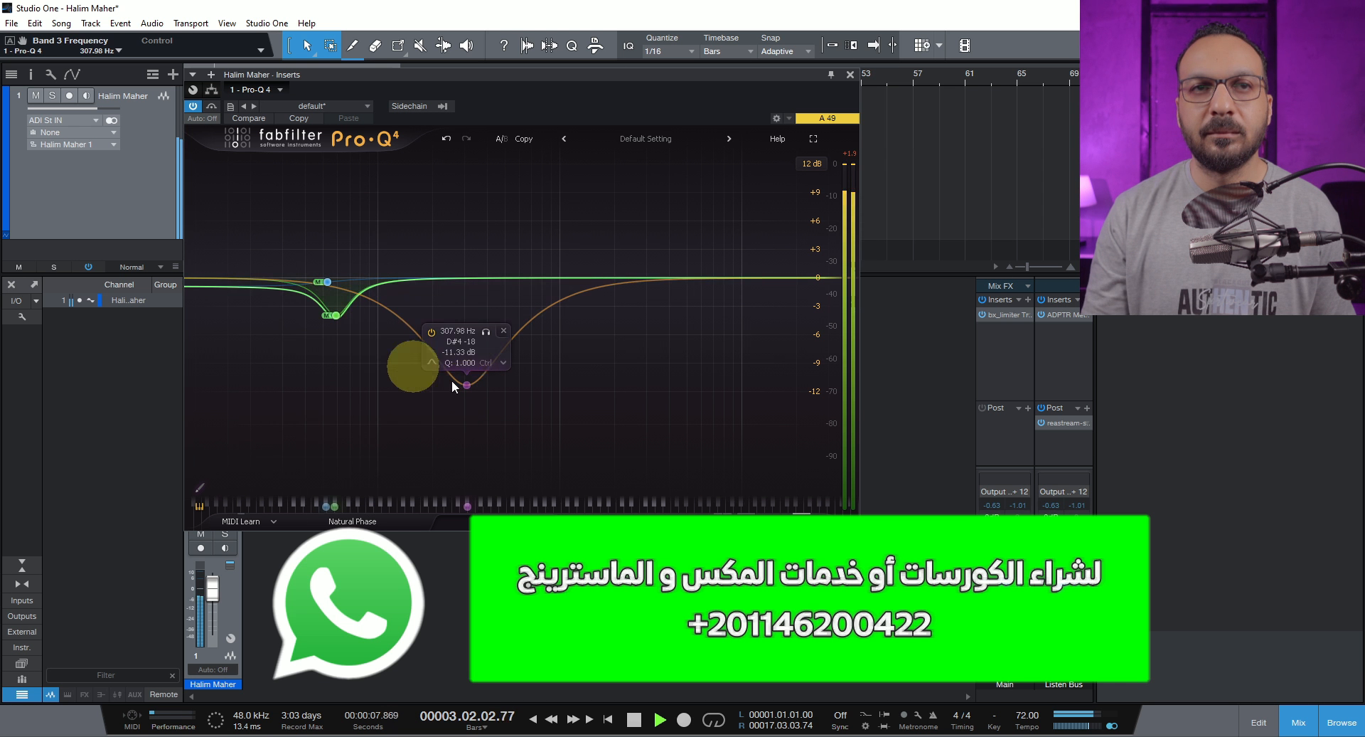
{"action": "left_click", "coordinate": [506, 330]}
{"action": "scroll", "coordinate": [335, 314], "scroll_direction": "up", "scroll_amount": 3}
{"action": "mouse_move", "coordinate": [331, 309]}
{"action": "left_mouse_down"}
{"action": "mouse_move", "coordinate": [328, 289]}
{"action": "mouse_move", "coordinate": [346, 290]}
{"action": "left_mouse_up"}
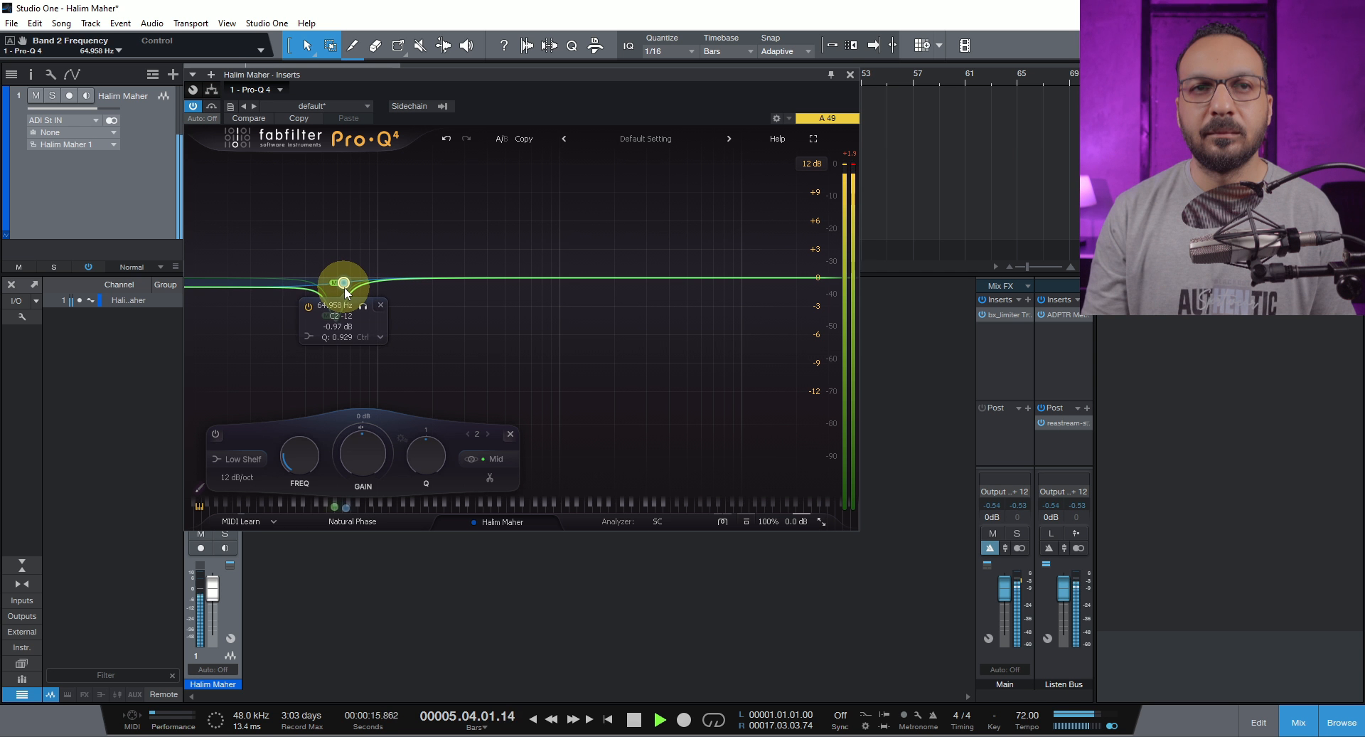
- Bypass Pro-Q 4, stop playback and close the equalizer window
{"action": "left_click", "coordinate": [211, 106]}
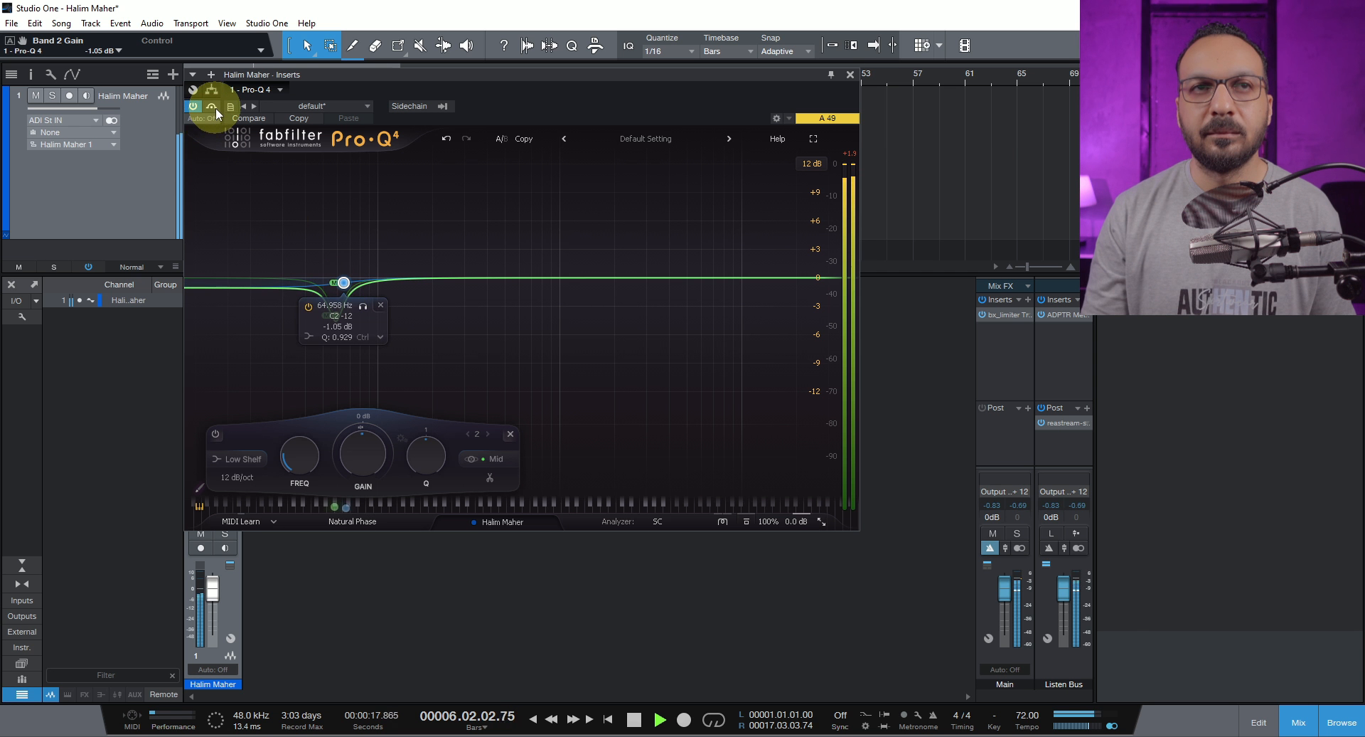
{"action": "key", "text": "space"}
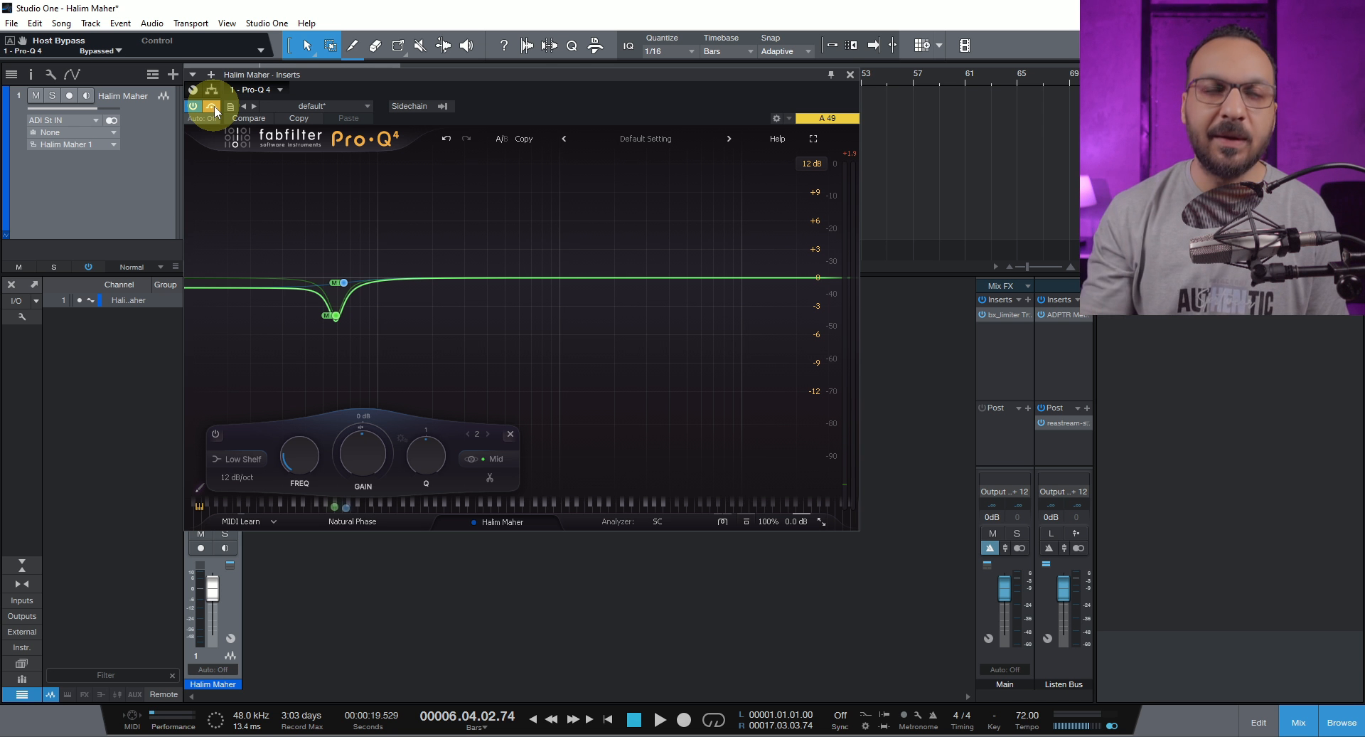
{"action": "left_click", "coordinate": [850, 74]}
- Select the song from bar 10 to bar 16 and set that range as the playback loop
{"action": "scroll", "coordinate": [296, 102], "scroll_direction": "up", "scroll_amount": 3}
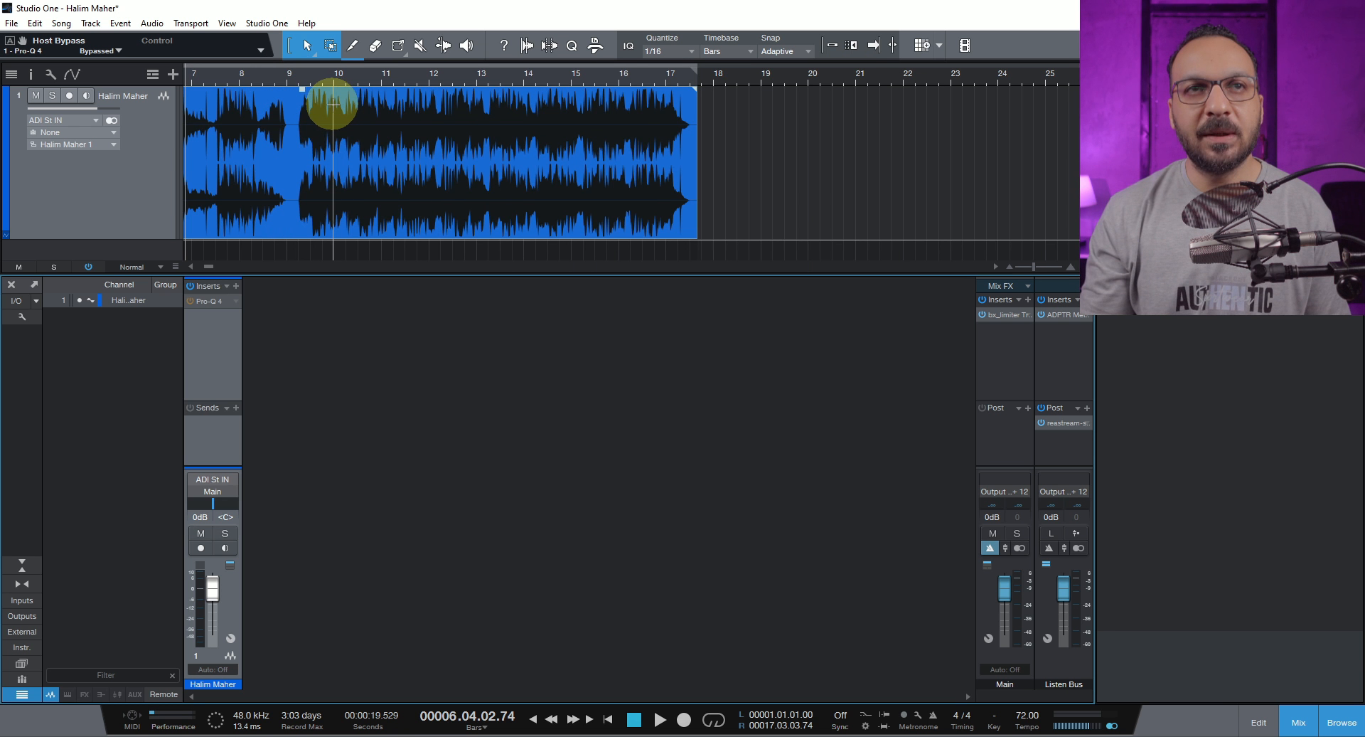
{"action": "left_click_drag", "start_coordinate": [334, 105], "coordinate": [621, 108]}
{"action": "key", "text": "p"}
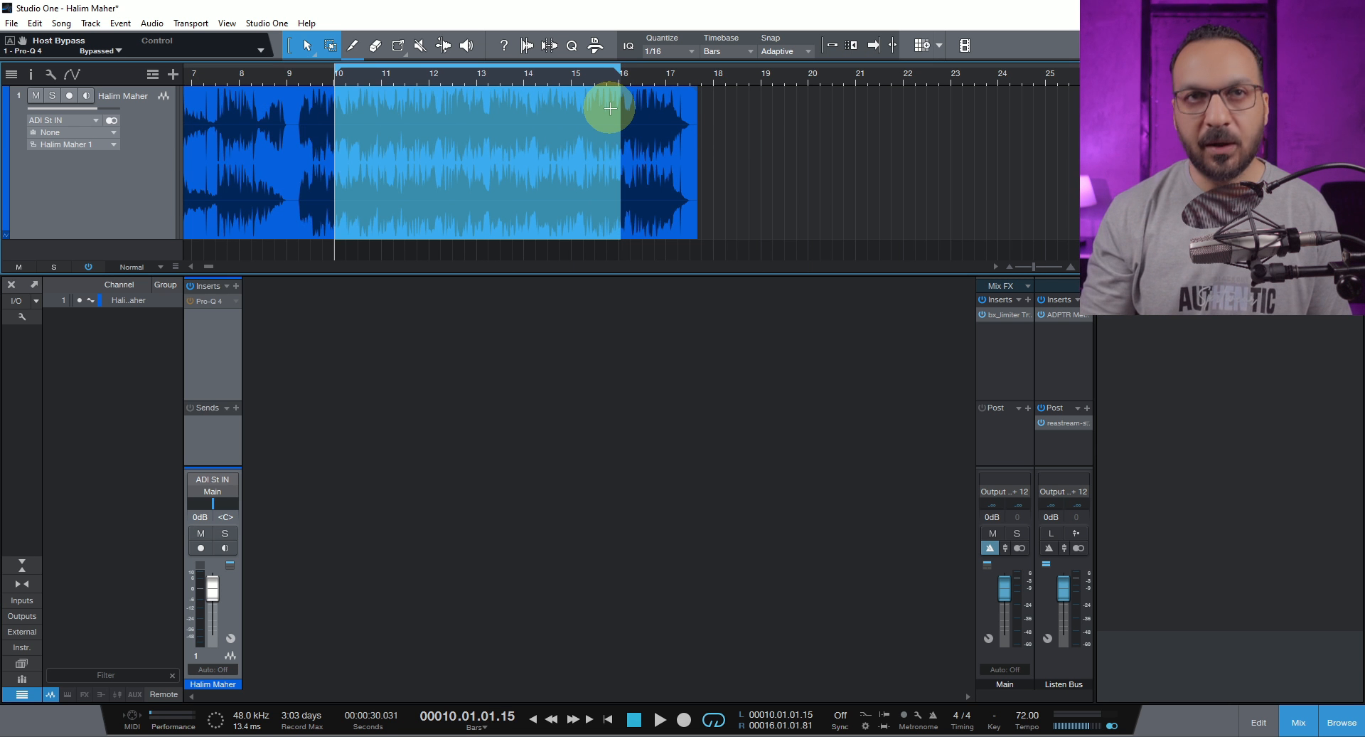
- Reopen Pro-Q 4, play the loop and toggle the equalizer's bypass to compare the sound
{"action": "double_click", "coordinate": [212, 303]}
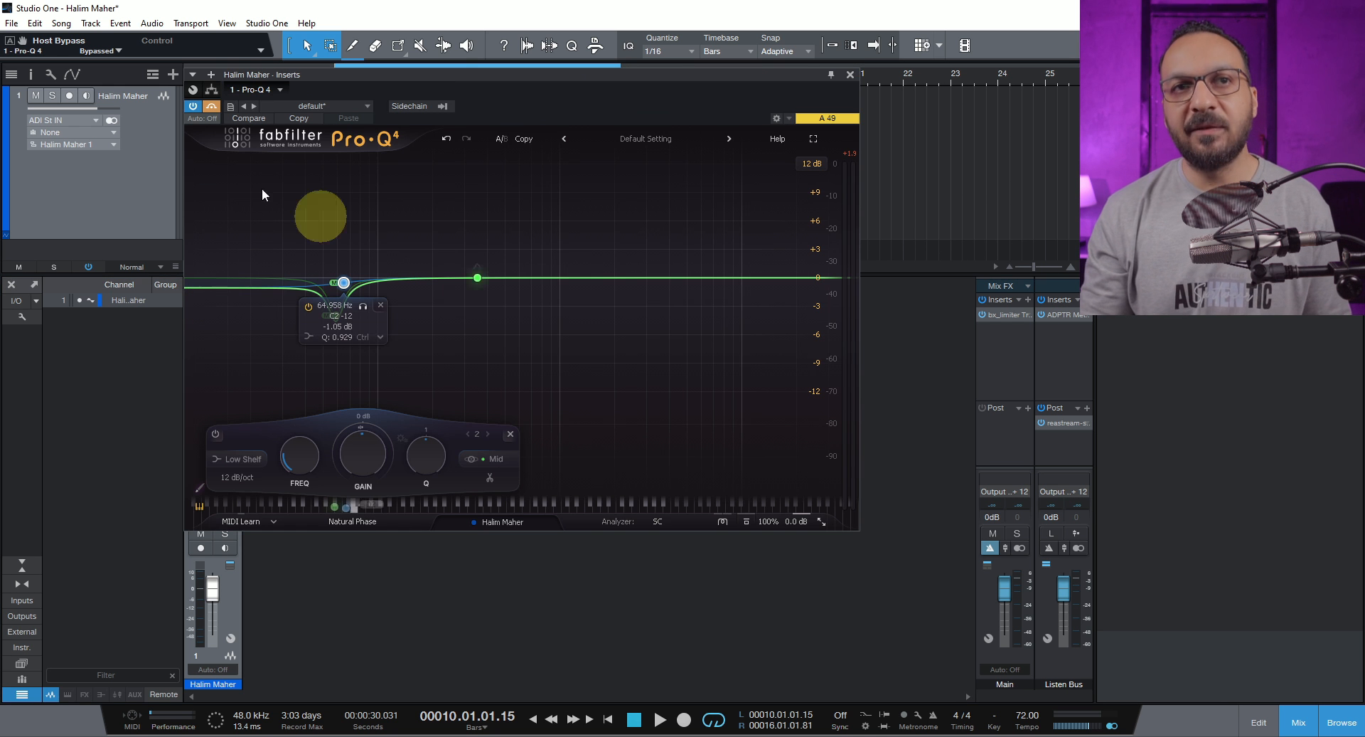
{"action": "key", "text": "space"}
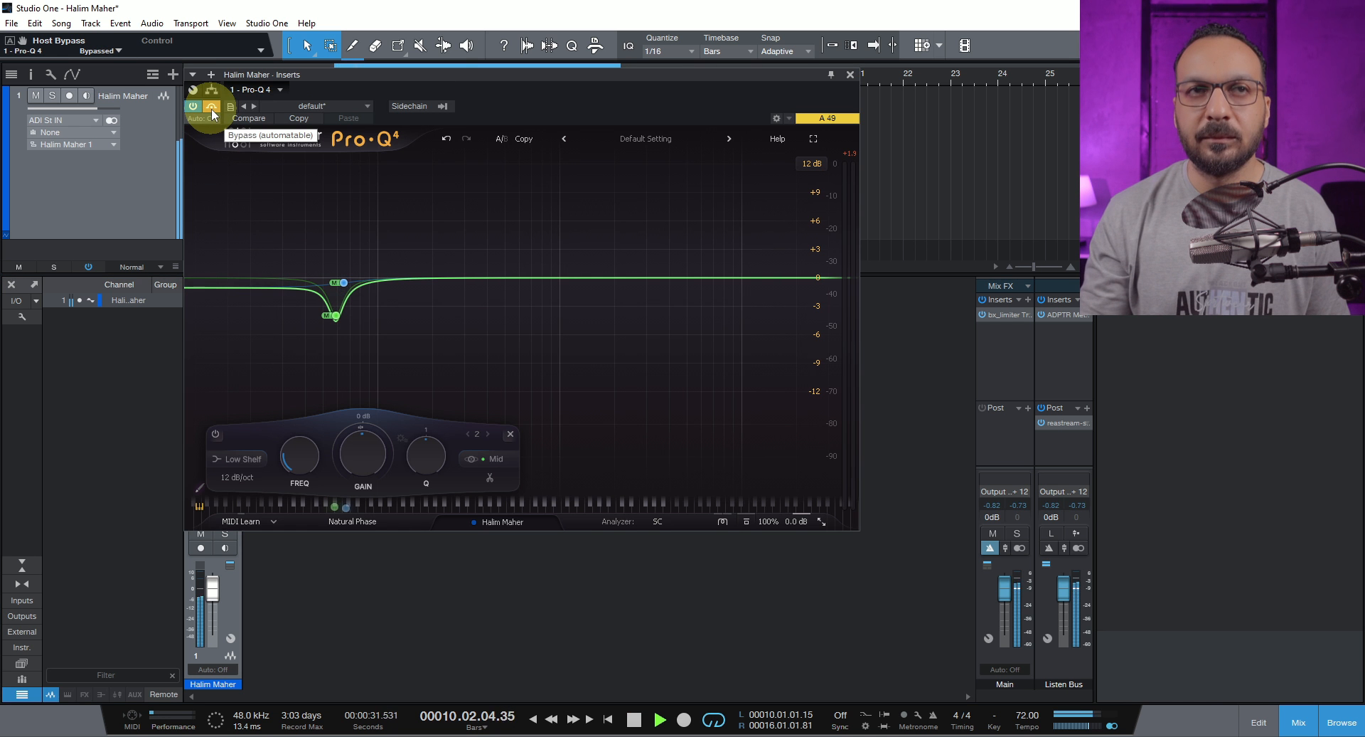
{"action": "left_click", "coordinate": [211, 107]}
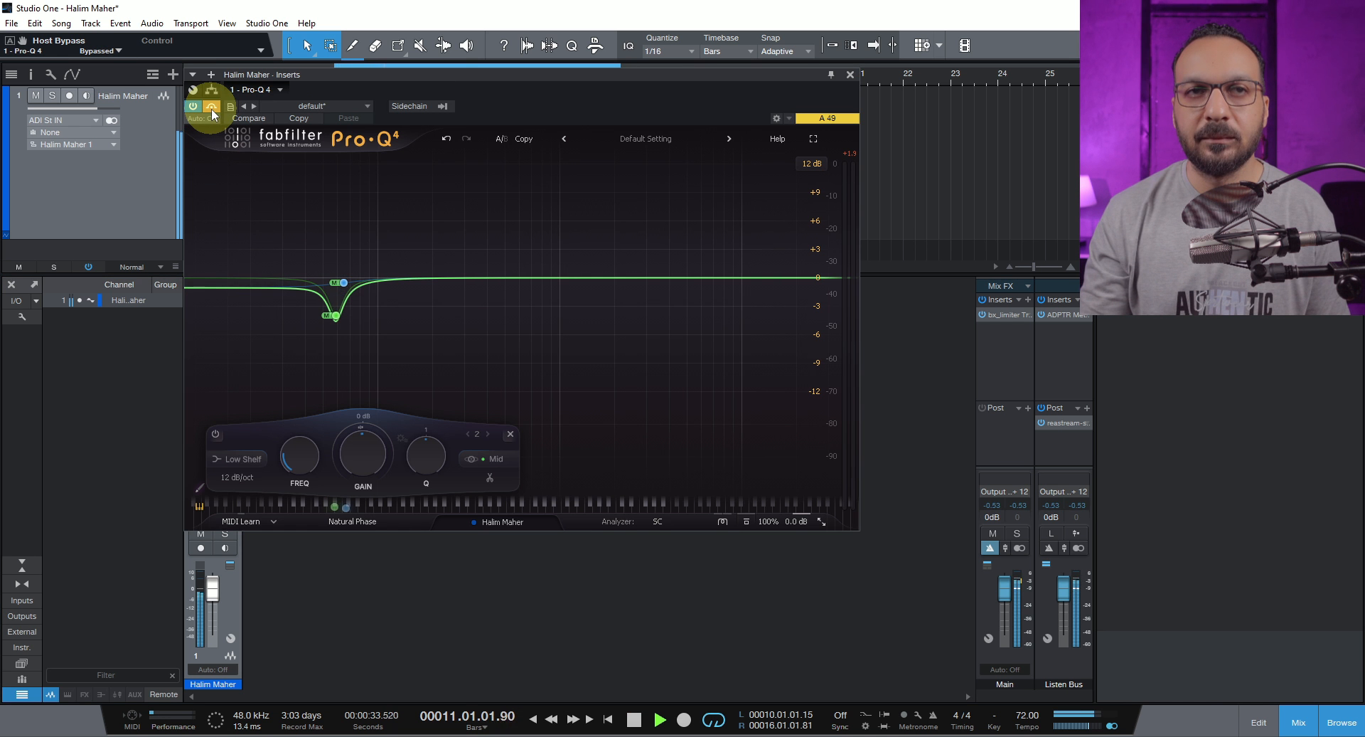